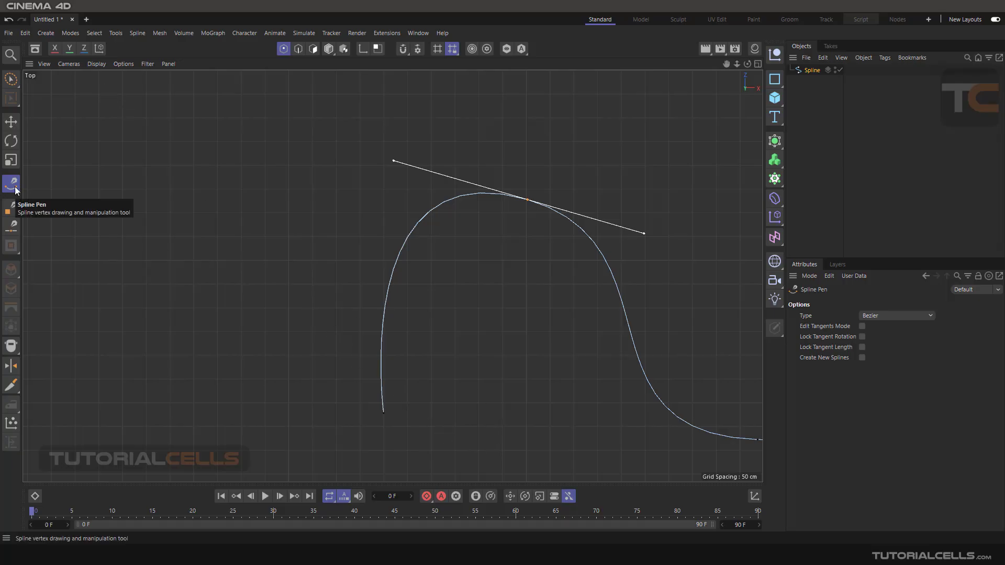
# Double-click the spline's top point to make it a hard corner, then double-click again to restore smooth tangents
pyautogui.scroll(3, 539, 215)
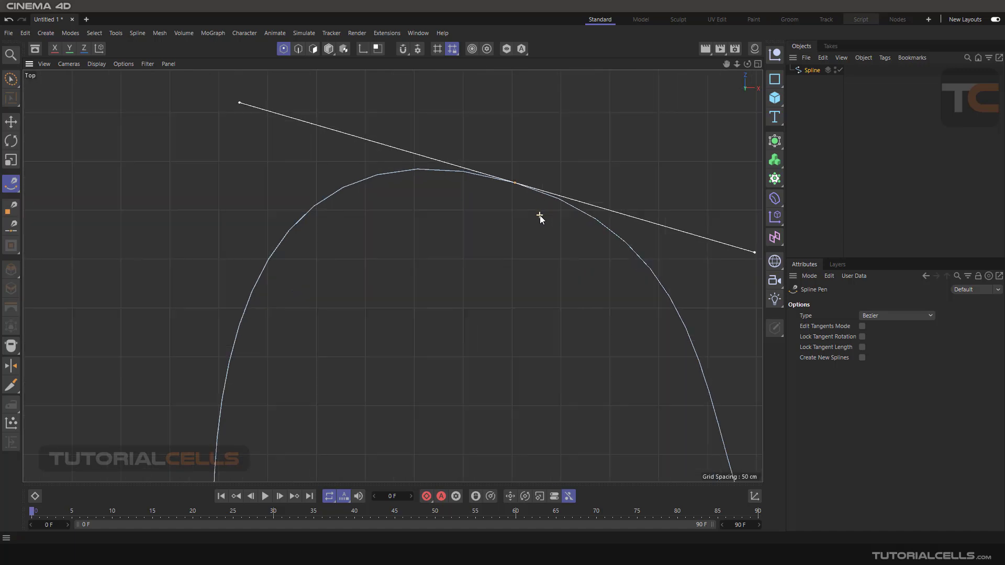
pyautogui.doubleClick(516, 182)
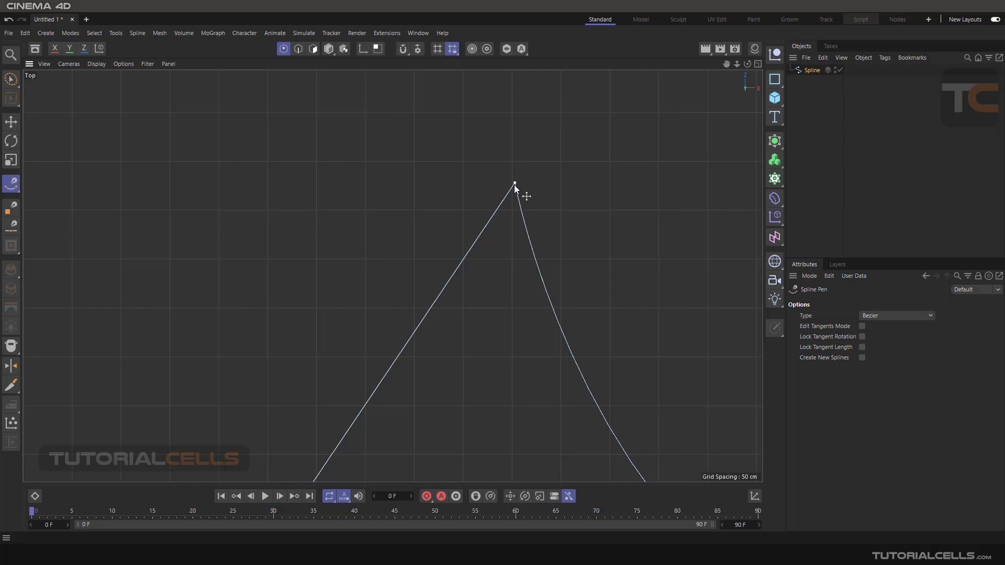
pyautogui.doubleClick(514, 183)
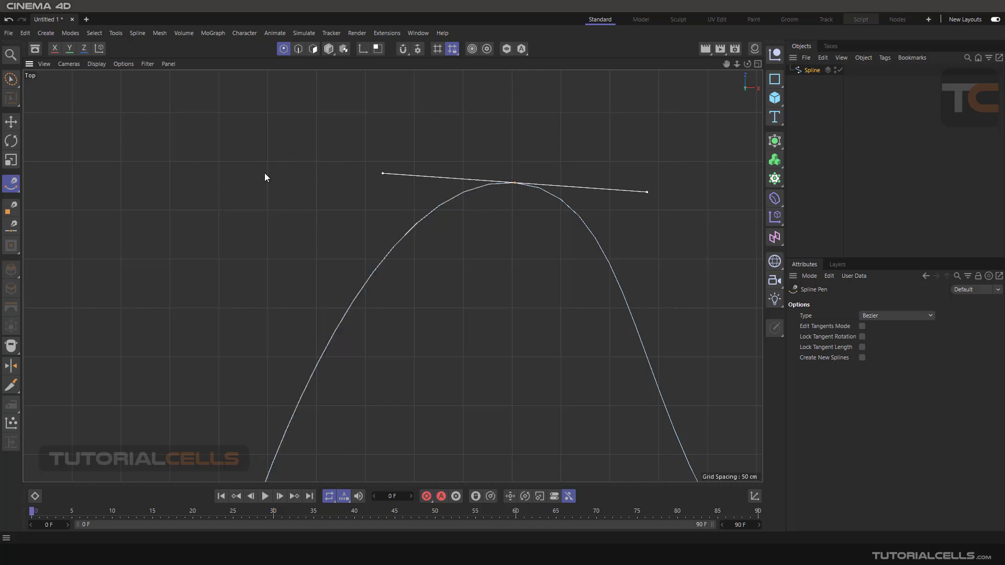
# Tear off the Spline > Tangents submenu into a floating palette and move it up and left
pyautogui.click(136, 34)
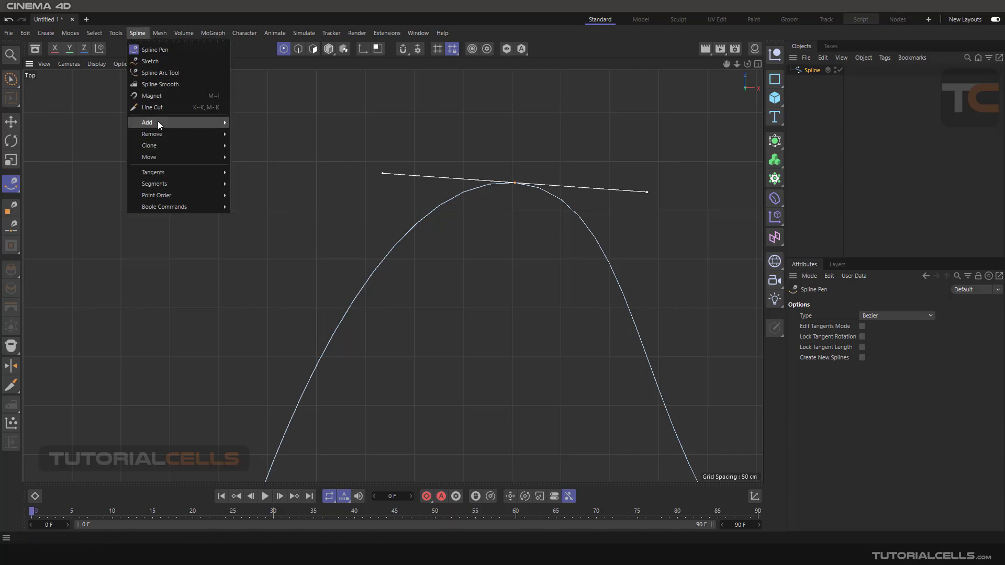
pyautogui.moveTo(158, 157)
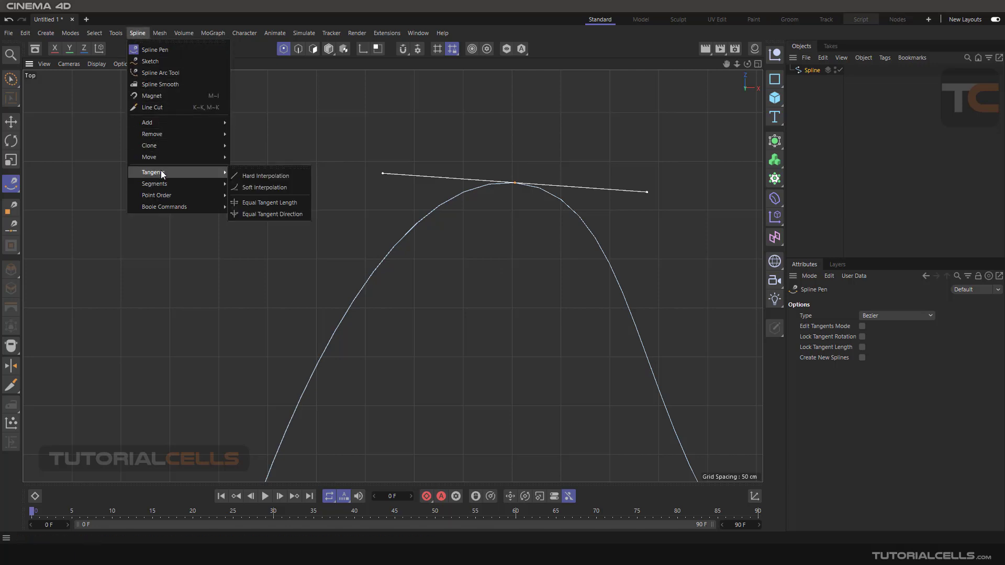
pyautogui.click(246, 169)
pyautogui.moveTo(255, 155); pyautogui.dragTo(188, 123)
# Enlarge the palette's icon size and resize it so all four tangent commands show
pyautogui.rightClick(188, 152)
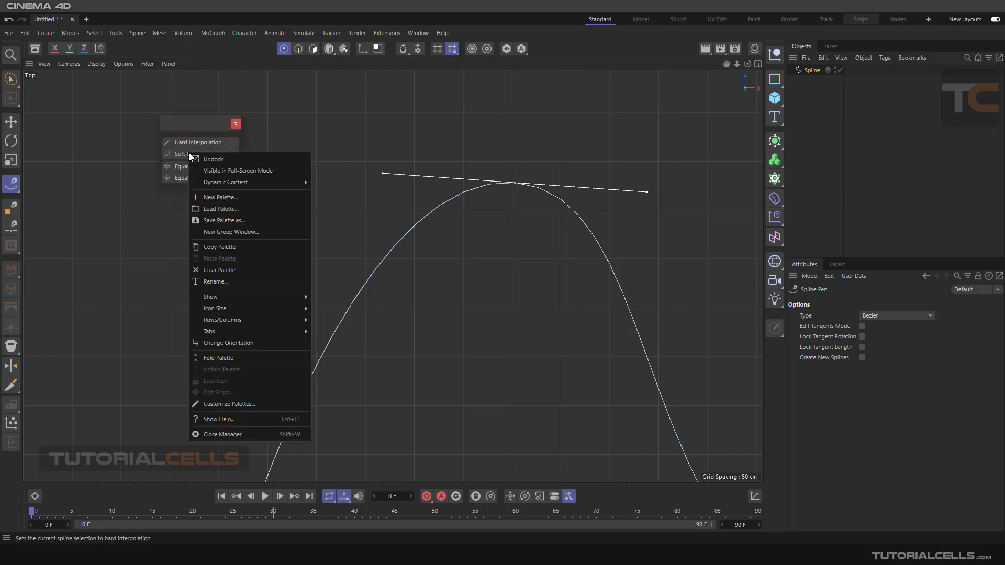
pyautogui.moveTo(238, 308)
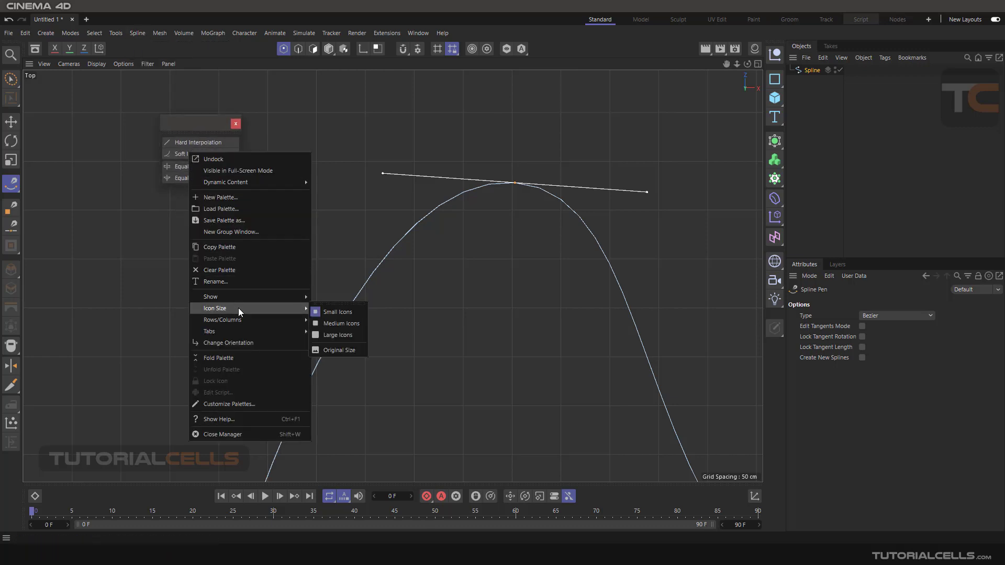
pyautogui.click(319, 331)
pyautogui.moveTo(233, 195); pyautogui.dragTo(236, 224)
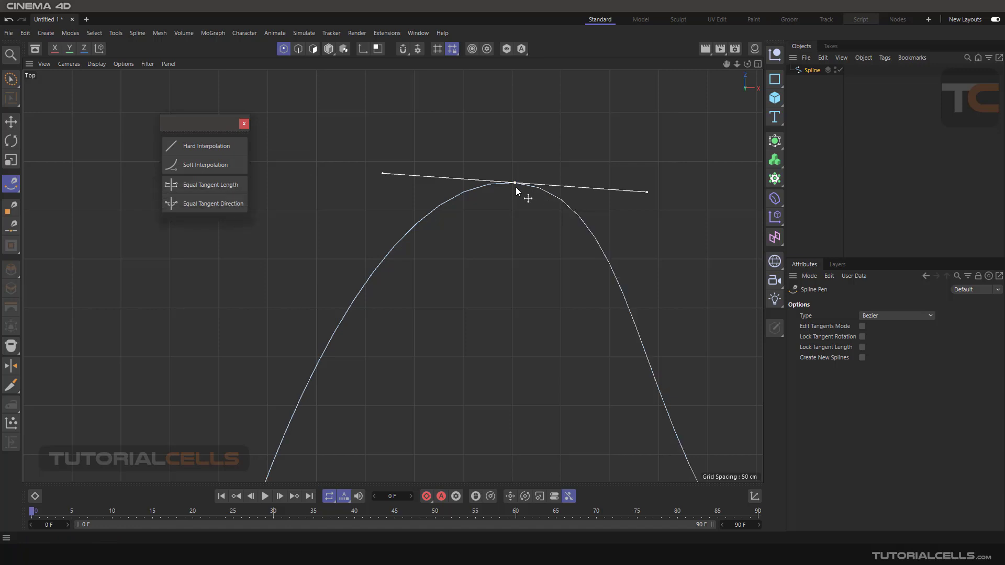
# Apply Hard Interpolation to the peak point, then Soft Interpolation to bring back its handles
pyautogui.scroll(-2, 507, 225)
pyautogui.scroll(-3, 506, 228)
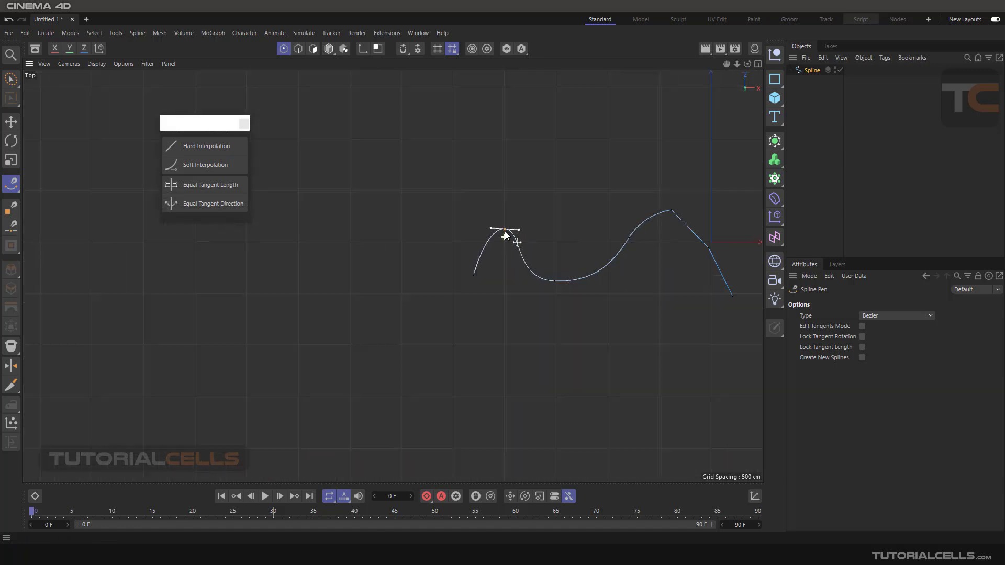
pyautogui.scroll(8, 505, 233)
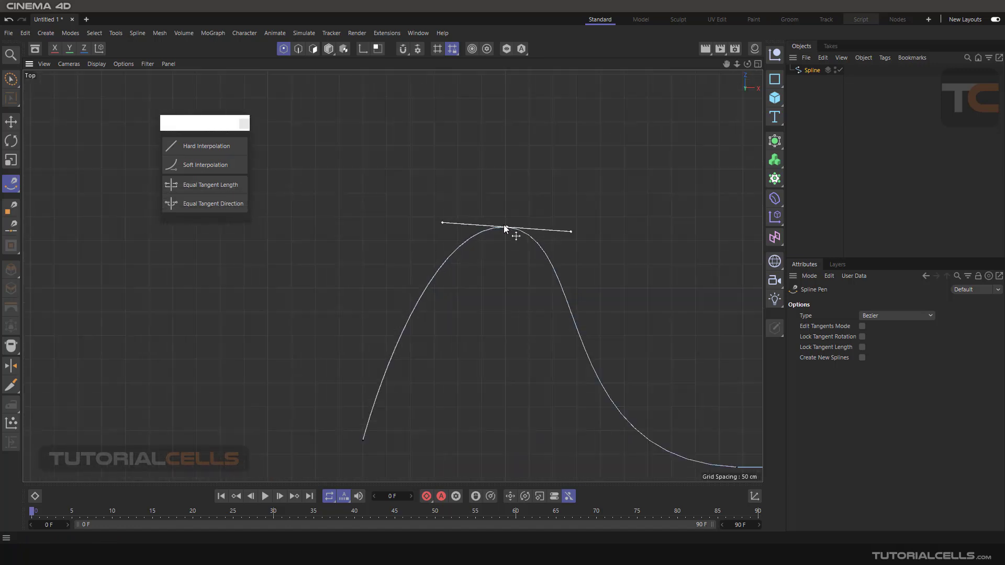
pyautogui.click(224, 146)
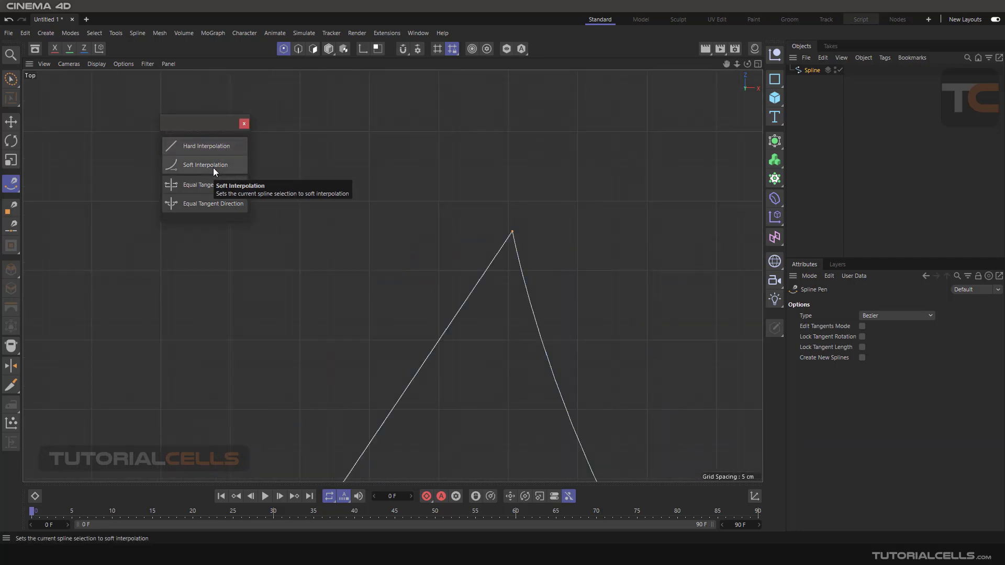
pyautogui.click(213, 168)
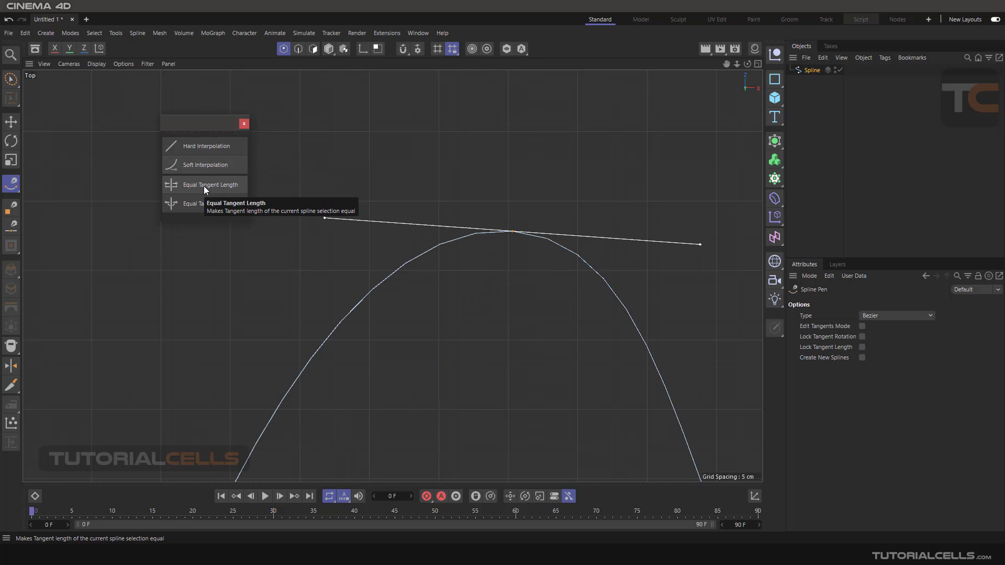
# Lengthen the left handle, then shorten and flatten the right, equalizing tangent length after each
pyautogui.moveTo(325, 220); pyautogui.dragTo(143, 296)
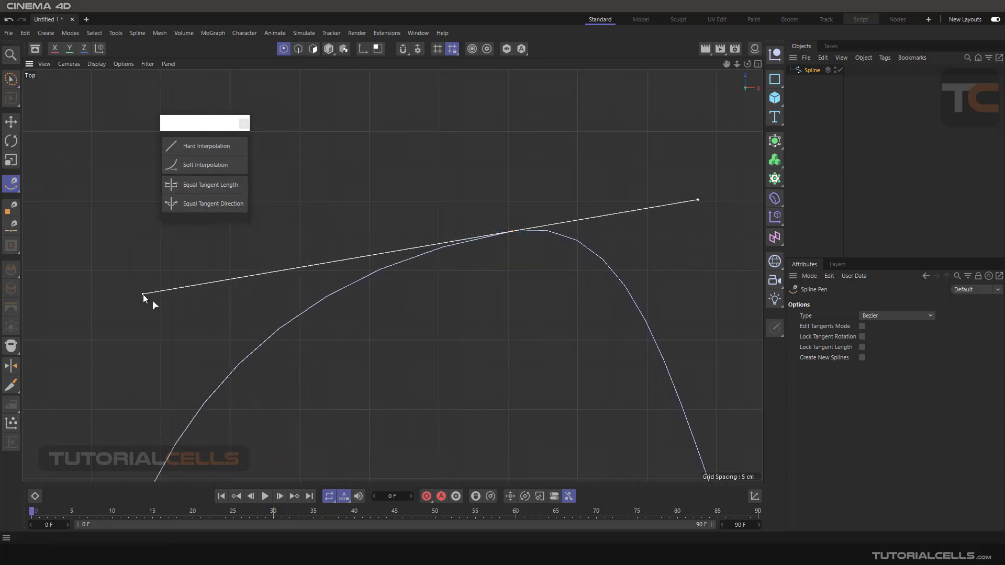
pyautogui.click(215, 186)
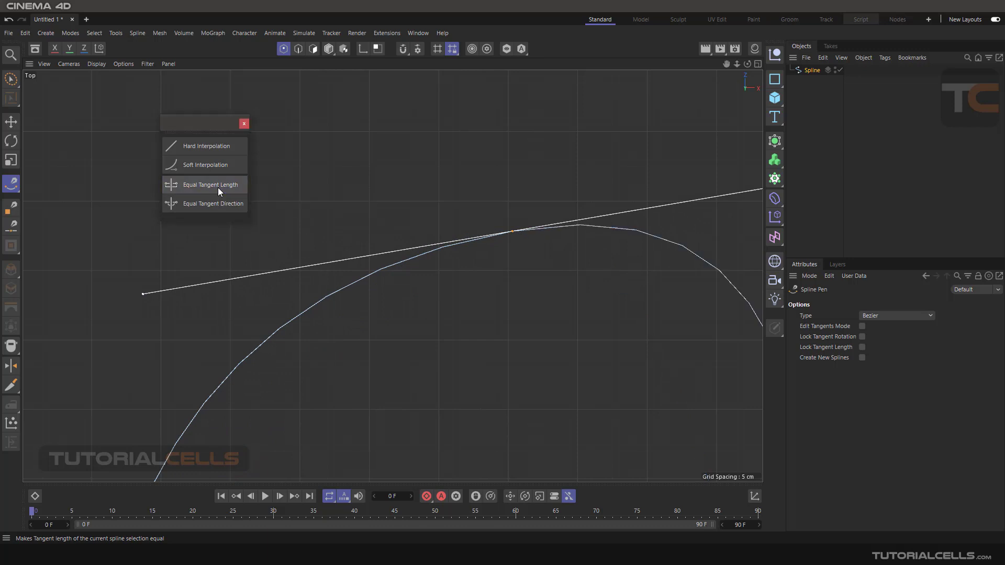
pyautogui.scroll(-3, 460, 250)
pyautogui.scroll(-1, 460, 250)
pyautogui.moveTo(667, 210); pyautogui.dragTo(546, 238)
pyautogui.click(209, 189)
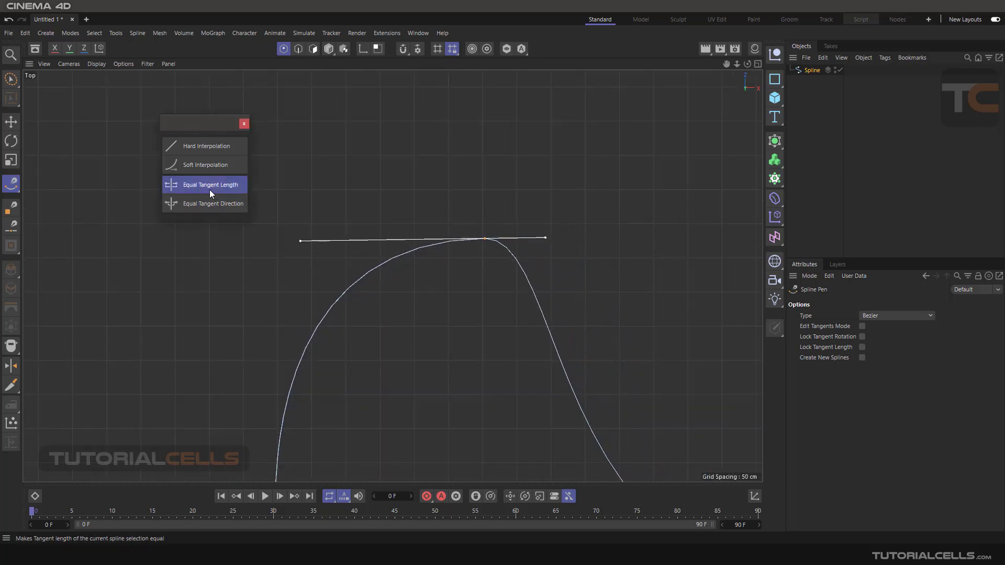
# Shorten and level the tangent handles to horizontal, equalizing their lengths again
pyautogui.moveTo(302, 242); pyautogui.dragTo(420, 242)
pyautogui.click(212, 187)
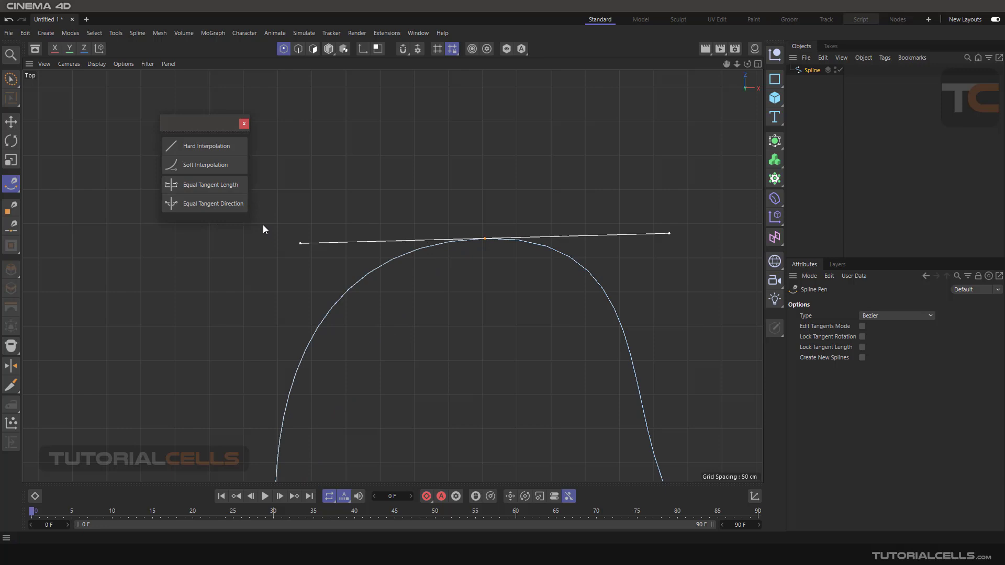
pyautogui.moveTo(300, 243); pyautogui.dragTo(362, 238)
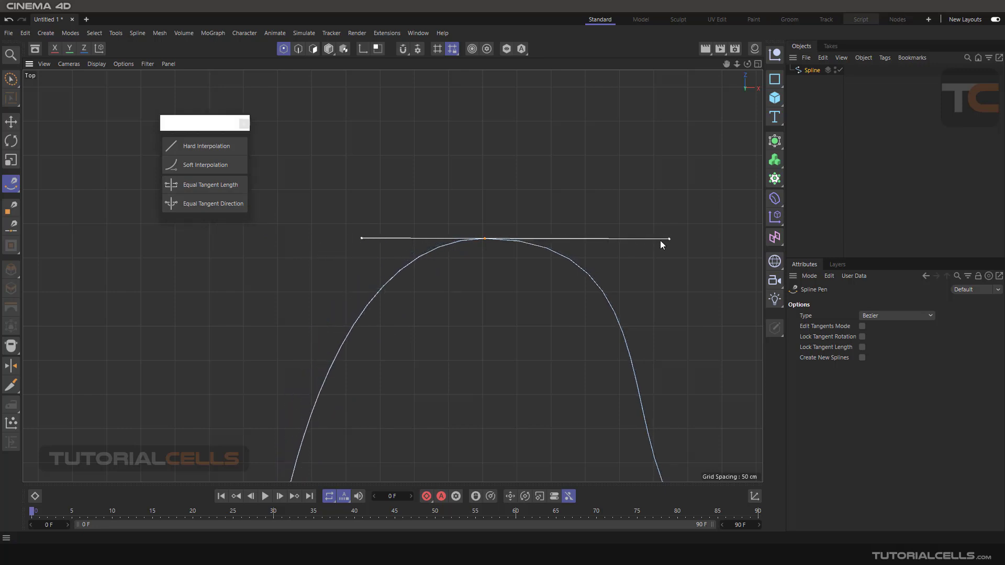
pyautogui.moveTo(670, 239); pyautogui.dragTo(589, 239)
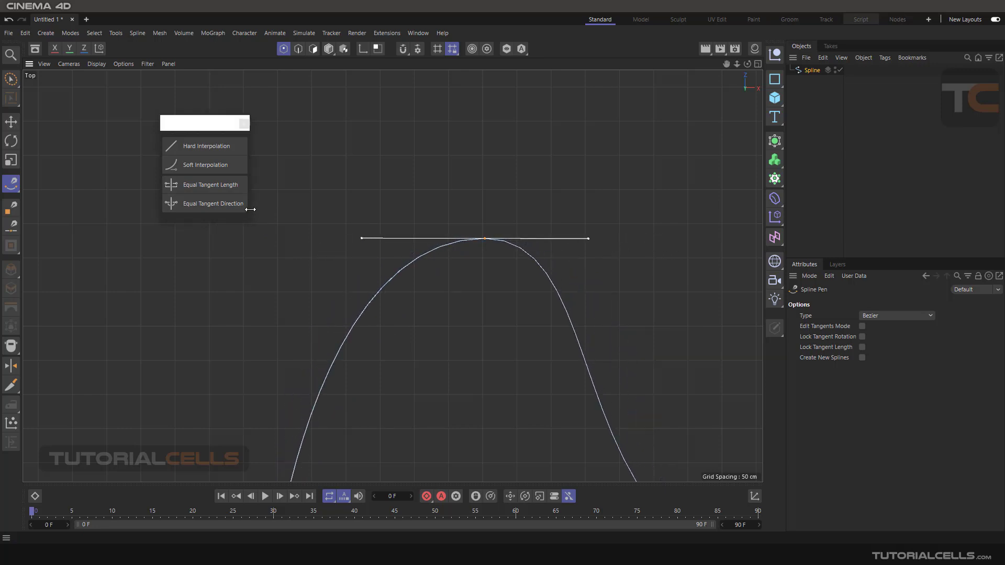
pyautogui.click(195, 186)
pyautogui.scroll(2, 445, 252)
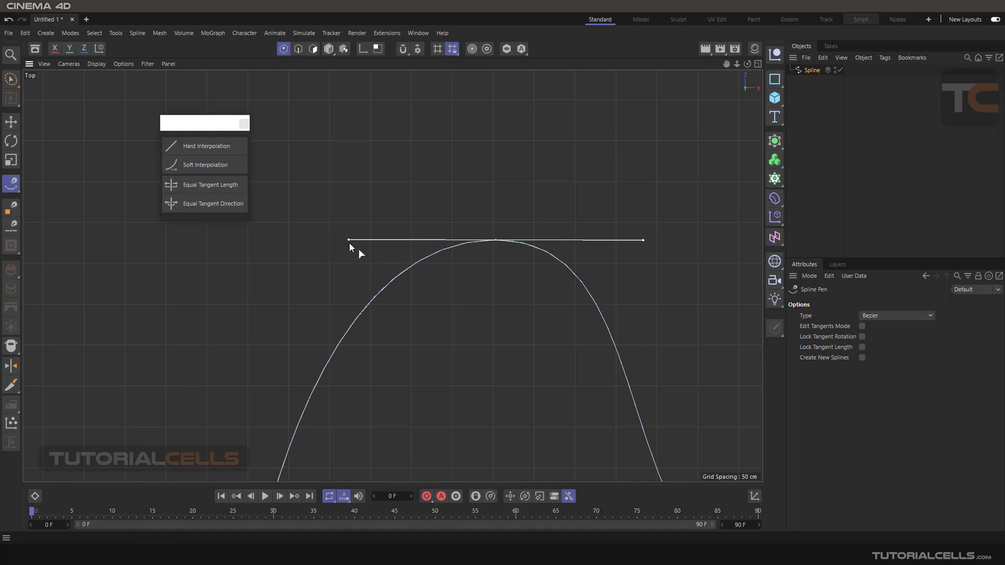
# Bend the left tangent handle down, apply Equal Tangent Direction, then rotate the tangent down-right
pyautogui.moveTo(348, 240); pyautogui.dragTo(521, 365)
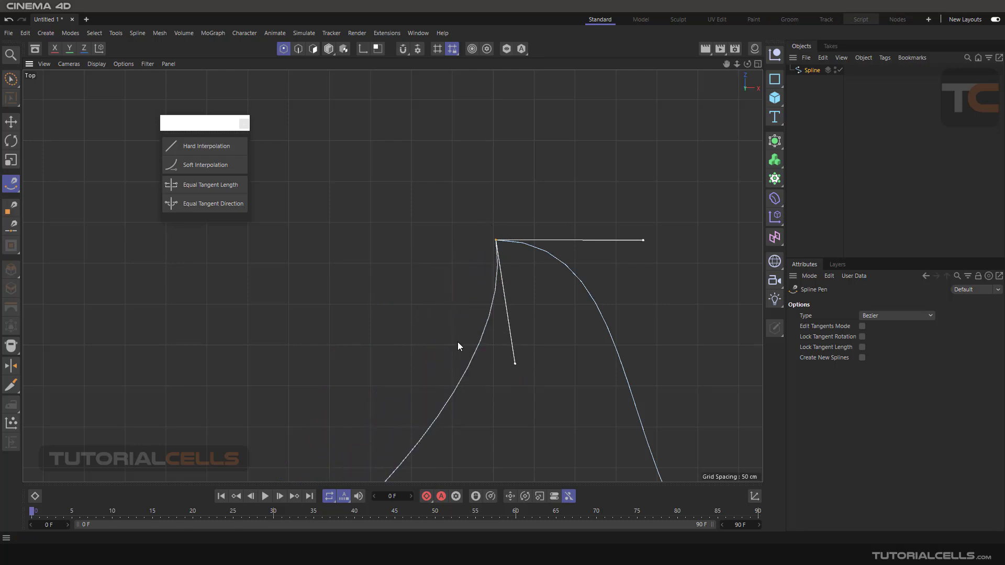
pyautogui.click(224, 205)
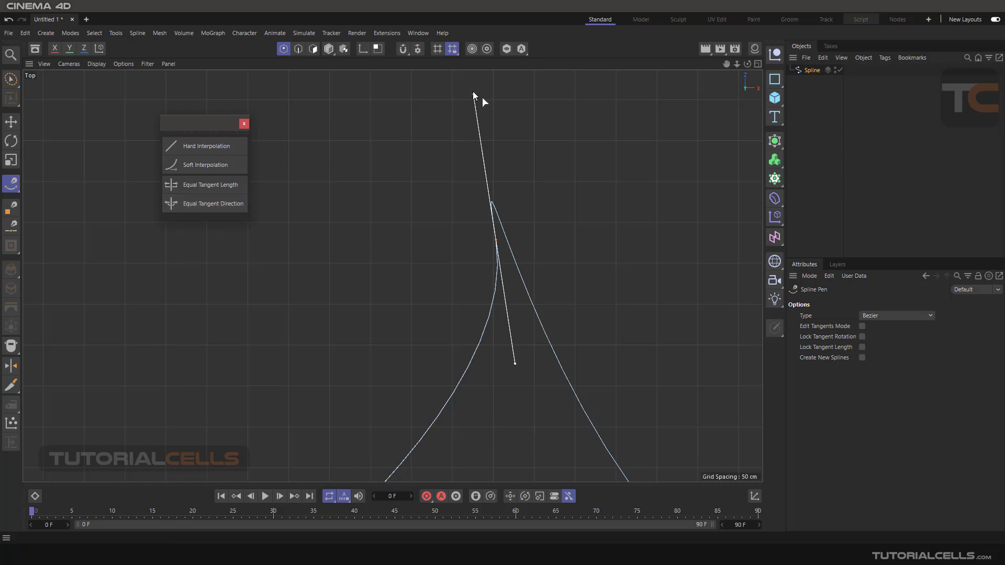
pyautogui.moveTo(478, 99); pyautogui.dragTo(603, 241)
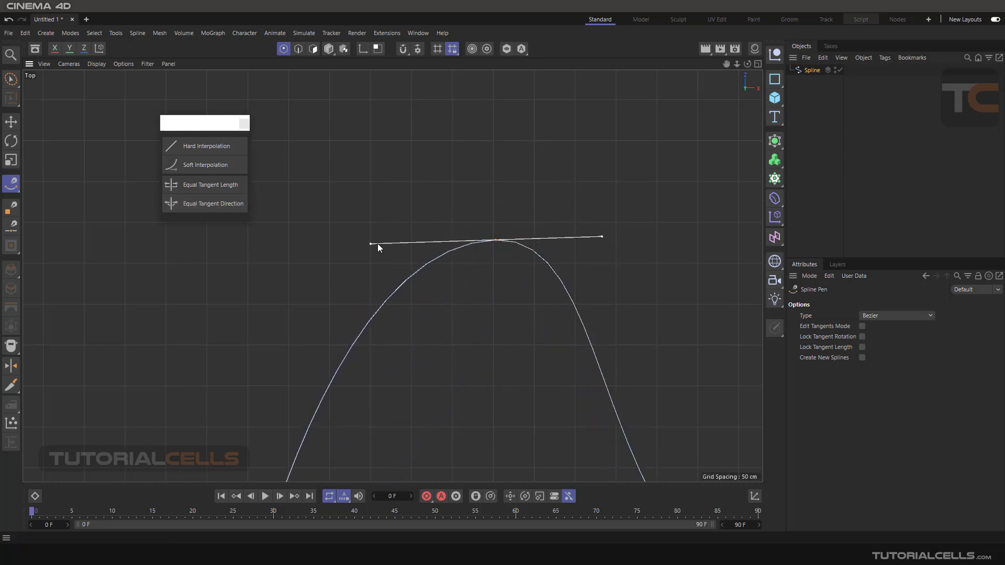
# Undo an accidentally added spline point and nudge the Tangents palette slightly
pyautogui.moveTo(378, 244); pyautogui.dragTo(394, 219)
pyautogui.hotkey('ctrl', 'z')
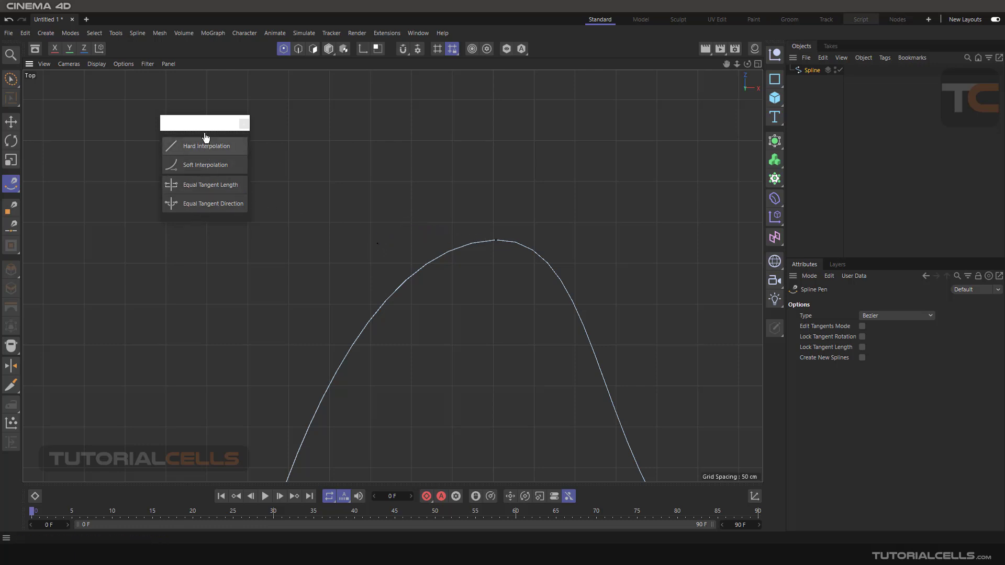
pyautogui.moveTo(204, 126); pyautogui.dragTo(200, 121)
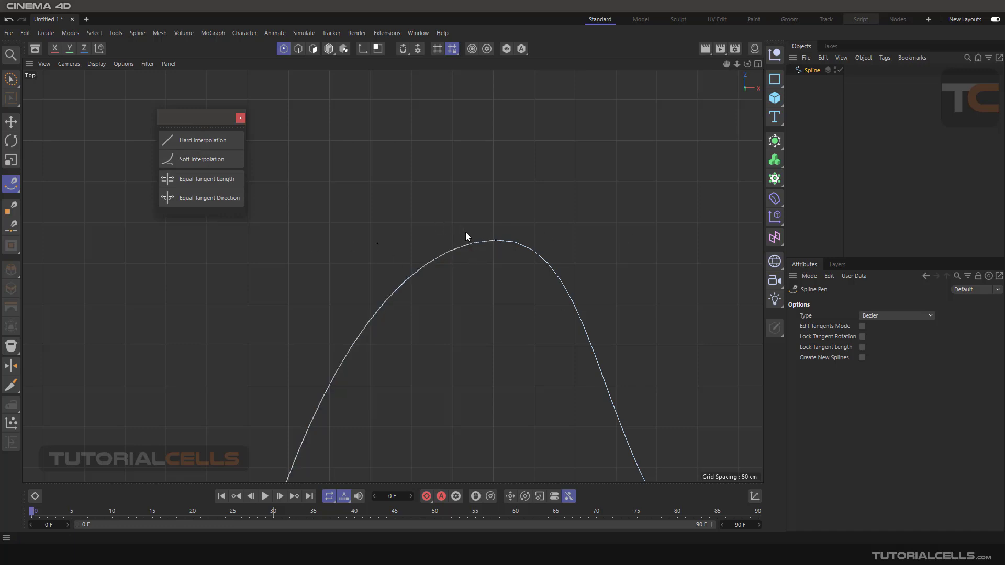
# Select the top point and angle its right tangent handle slightly downward, then reposition the palette
pyautogui.keyDown('ctrl'); pyautogui.click(496, 241); pyautogui.keyUp('ctrl')
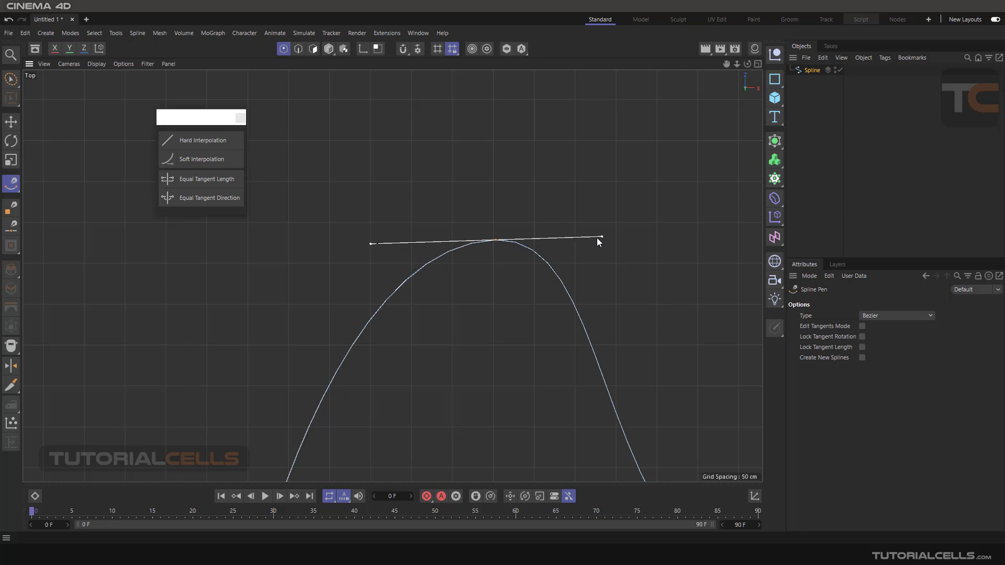
pyautogui.moveTo(599, 240); pyautogui.dragTo(594, 272)
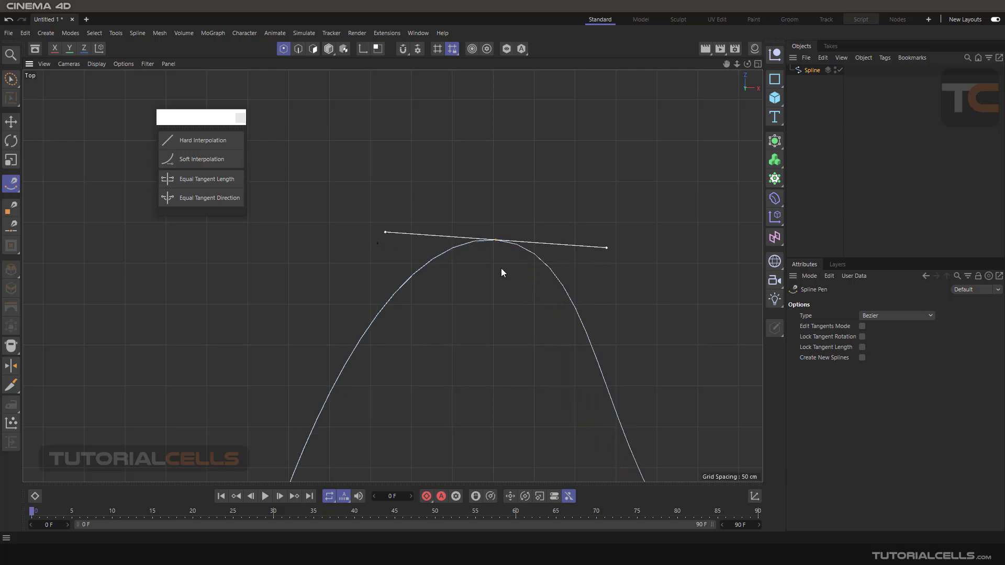
pyautogui.moveTo(499, 266); pyautogui.dragTo(493, 267, button='middle')
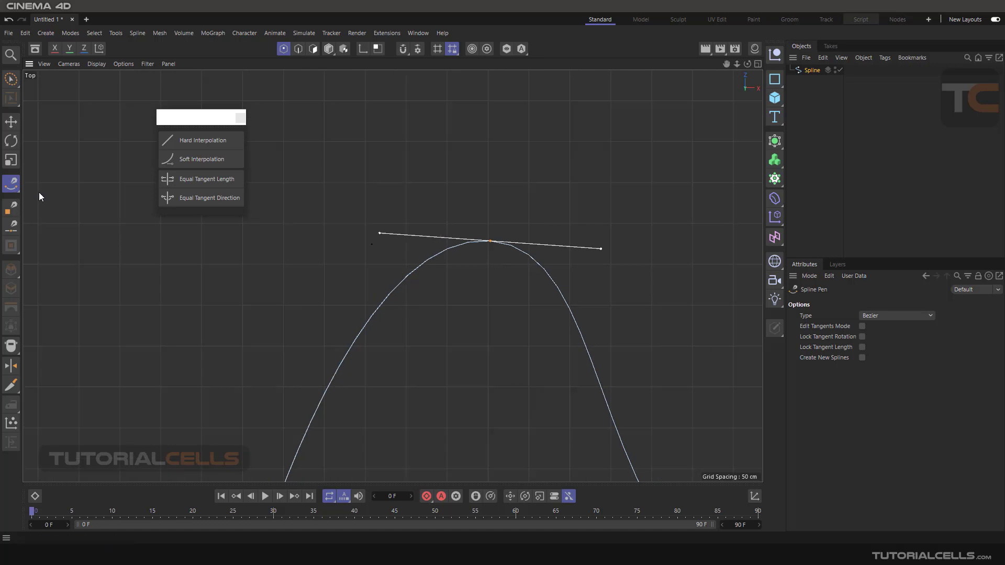
pyautogui.moveTo(185, 122); pyautogui.dragTo(177, 131)
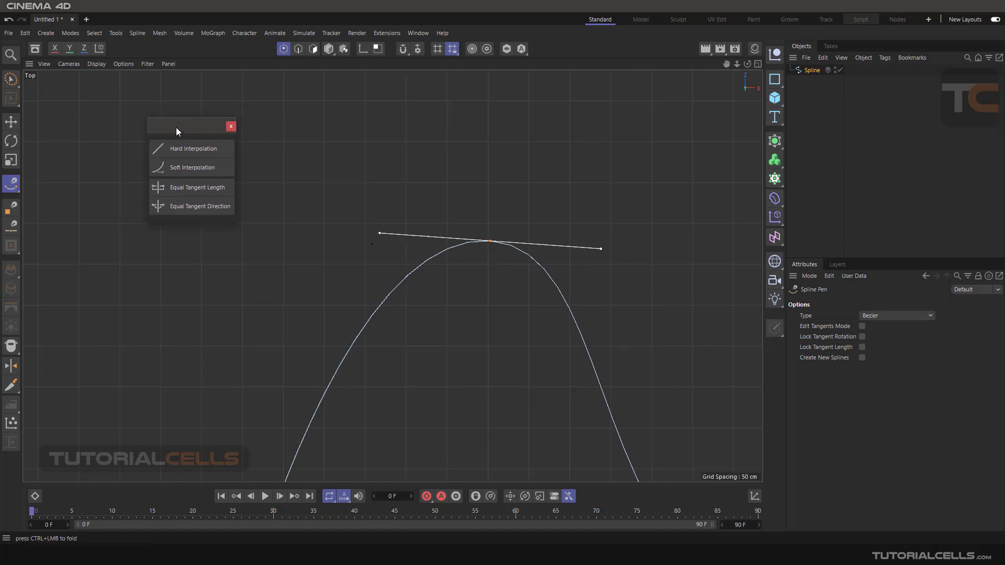